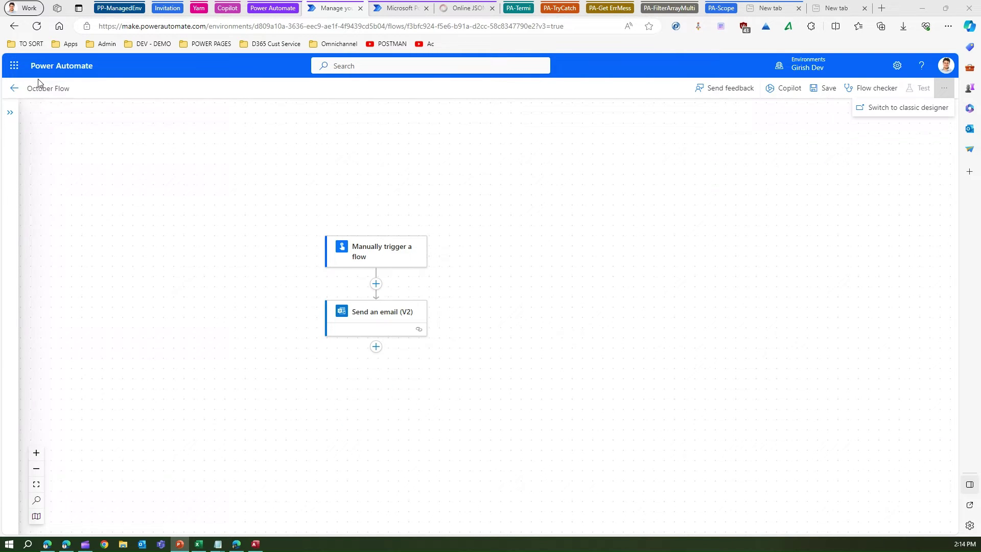
# Check the Send an email (V2) step, then save October Flow and move to the classic designer
pyautogui.click(729, 236)
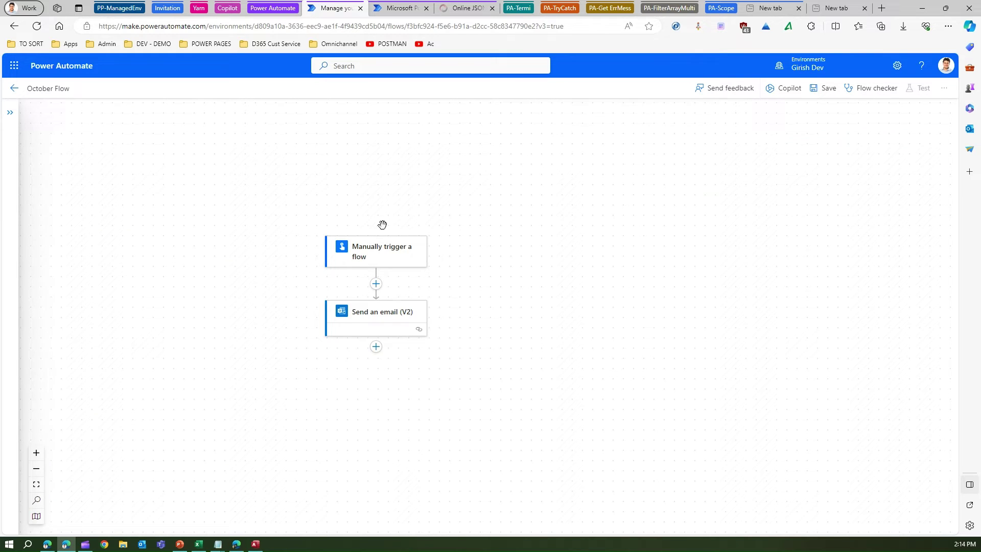
pyautogui.click(377, 316)
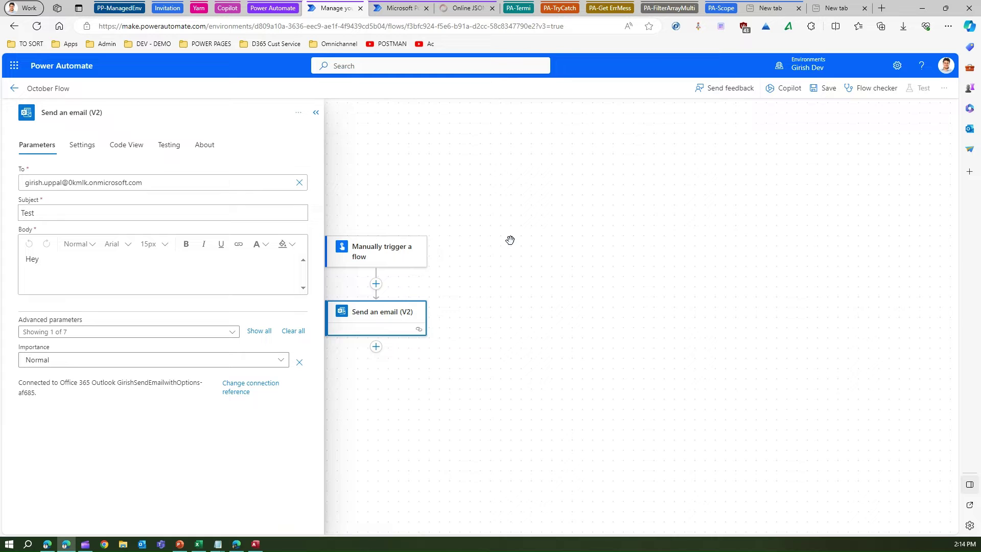
pyautogui.click(945, 89)
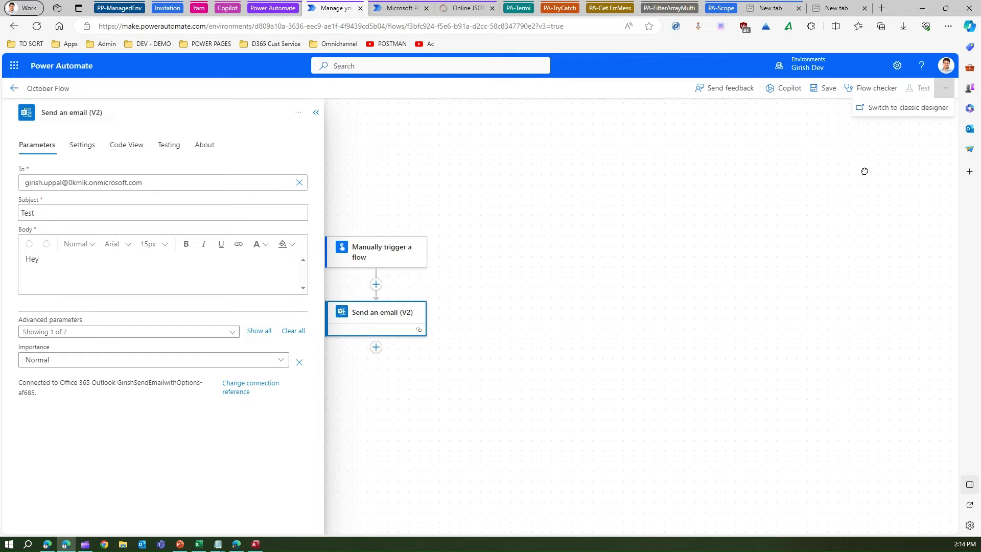
pyautogui.click(910, 108)
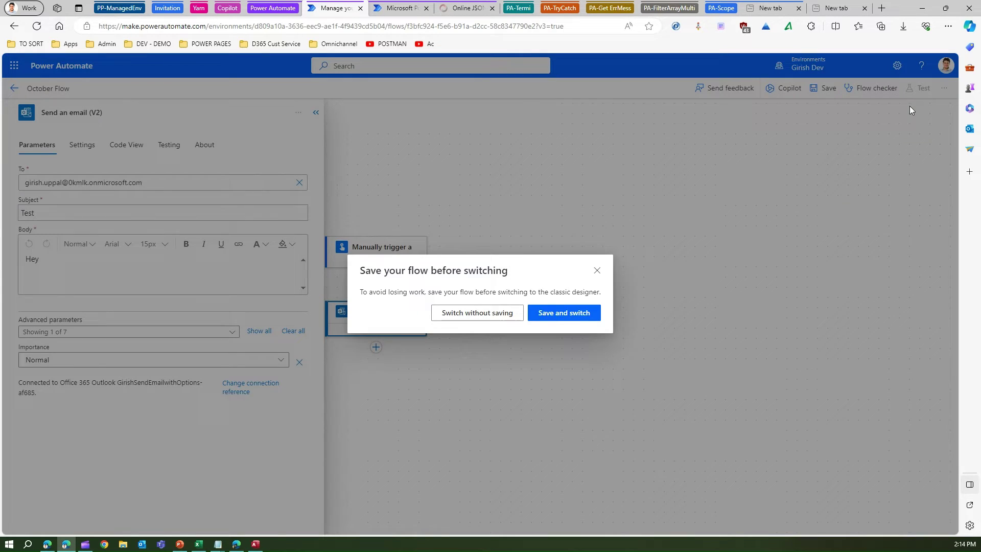
pyautogui.click(557, 315)
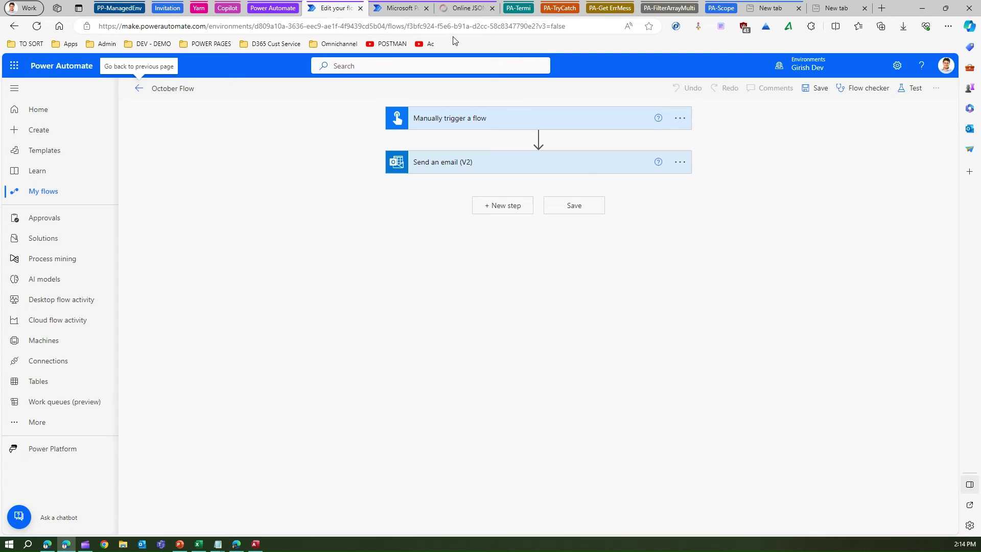
# Run a manual test of October Flow
pyautogui.click(912, 88)
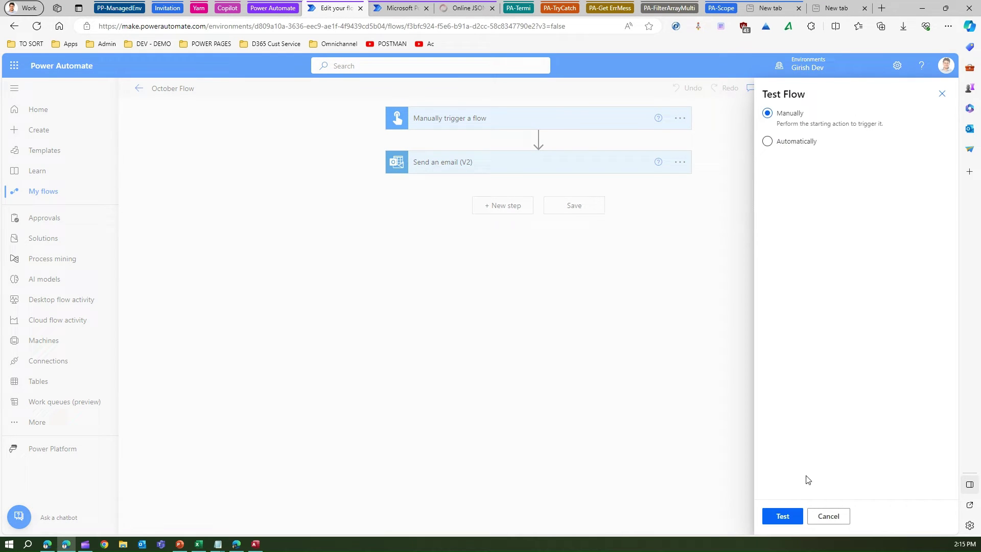
pyautogui.click(783, 516)
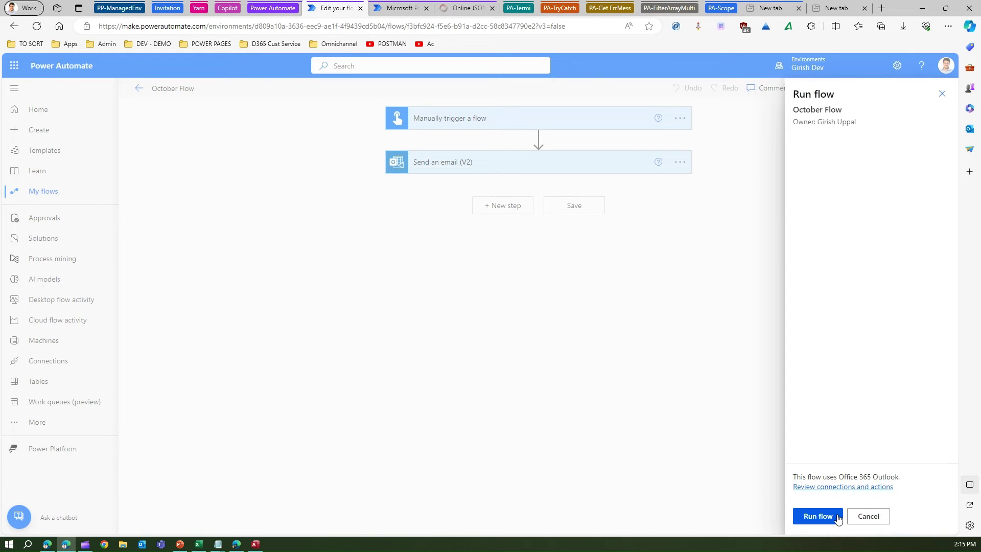
pyautogui.click(833, 517)
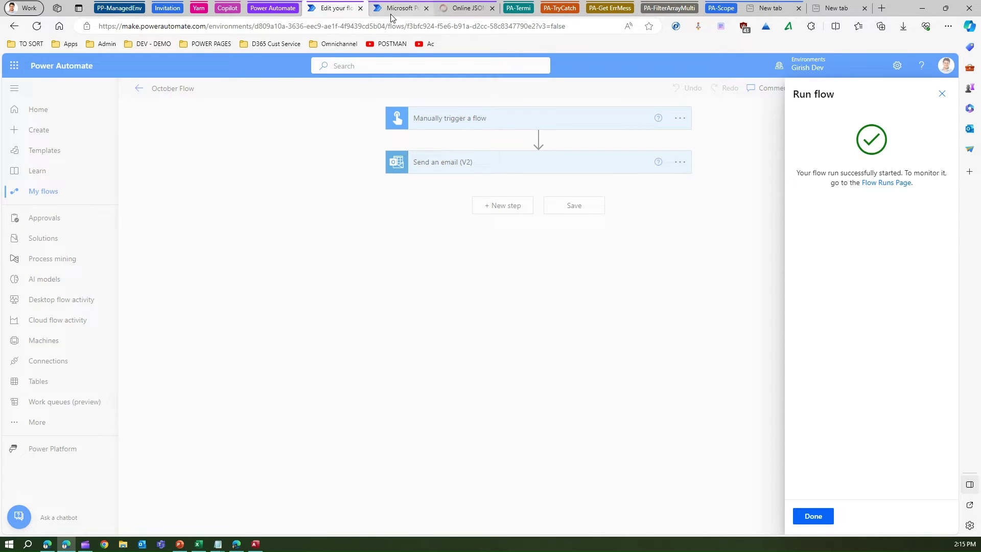
pyautogui.click(822, 518)
# Open the latest succeeded run from October Flow's run history, then return to editing the flow
pyautogui.click(397, 7)
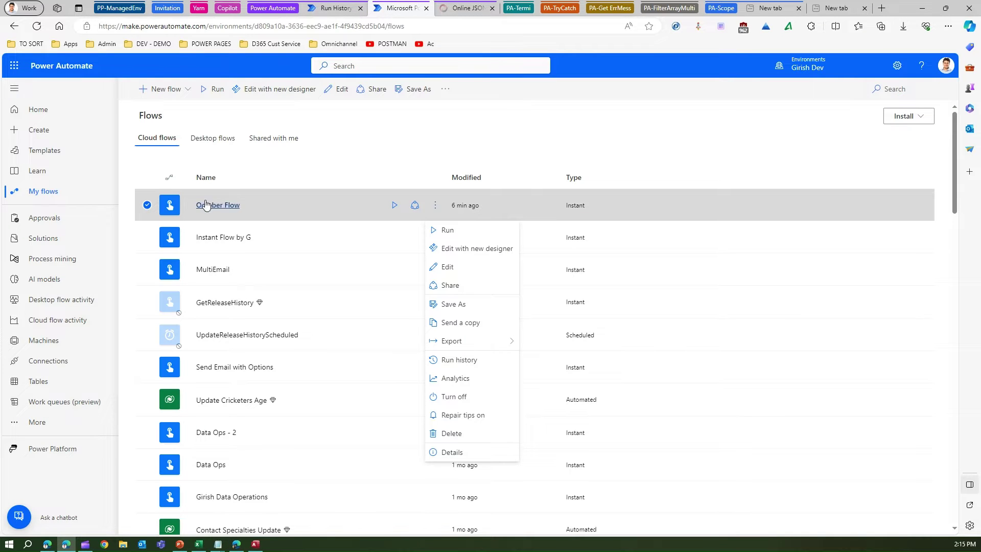
pyautogui.click(474, 361)
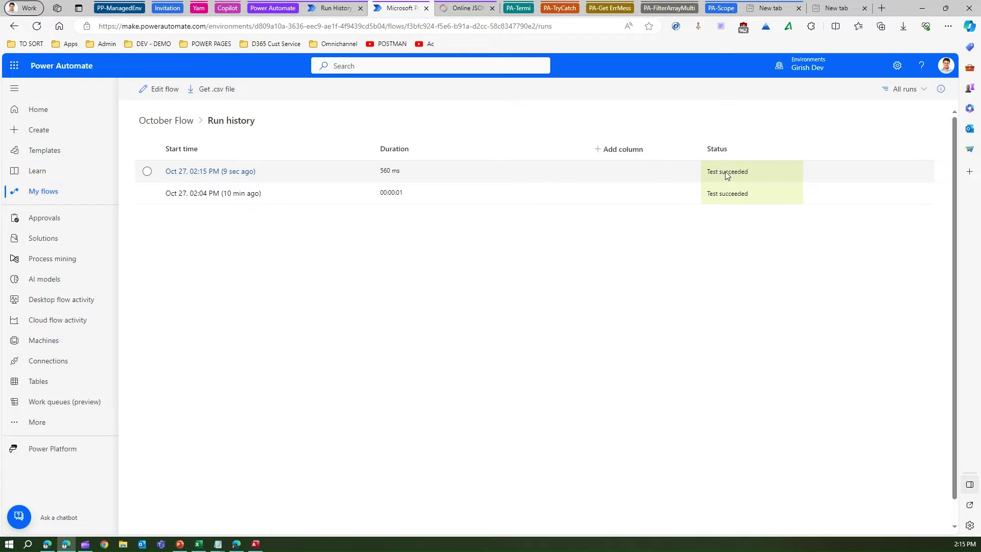
pyautogui.click(332, 9)
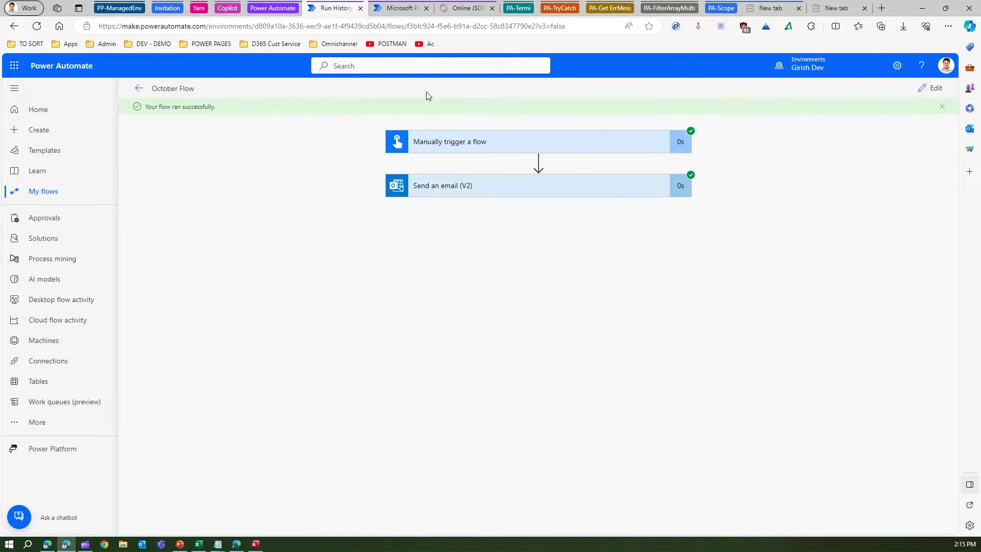
pyautogui.click(932, 88)
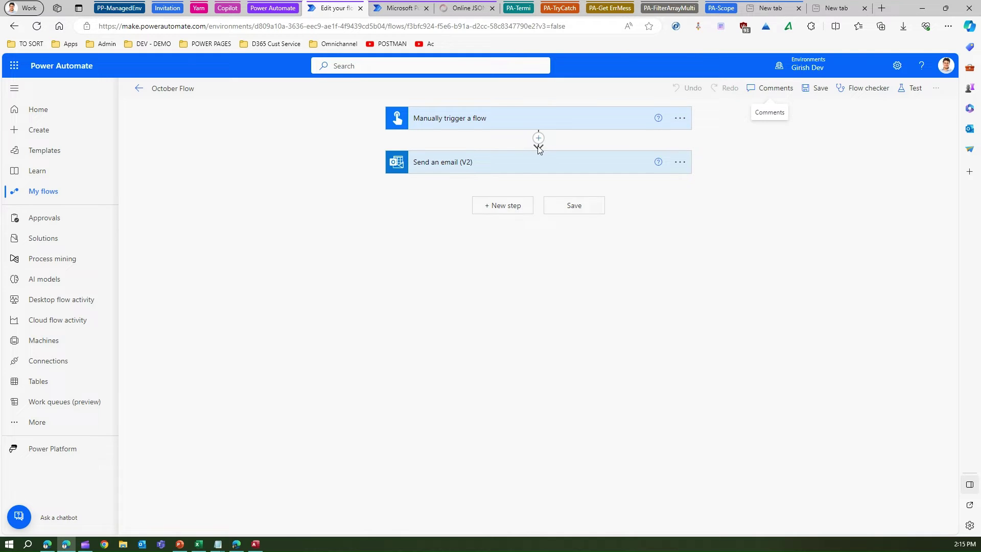
# Insert a Control > Terminate action between the manual trigger and the email step
pyautogui.click(539, 146)
pyautogui.click(538, 148)
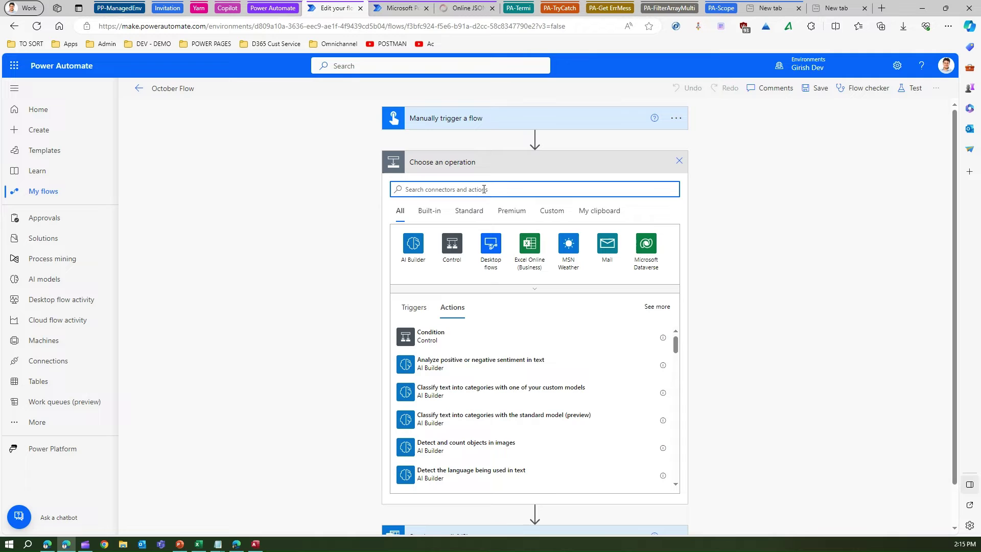
pyautogui.write('terminate')
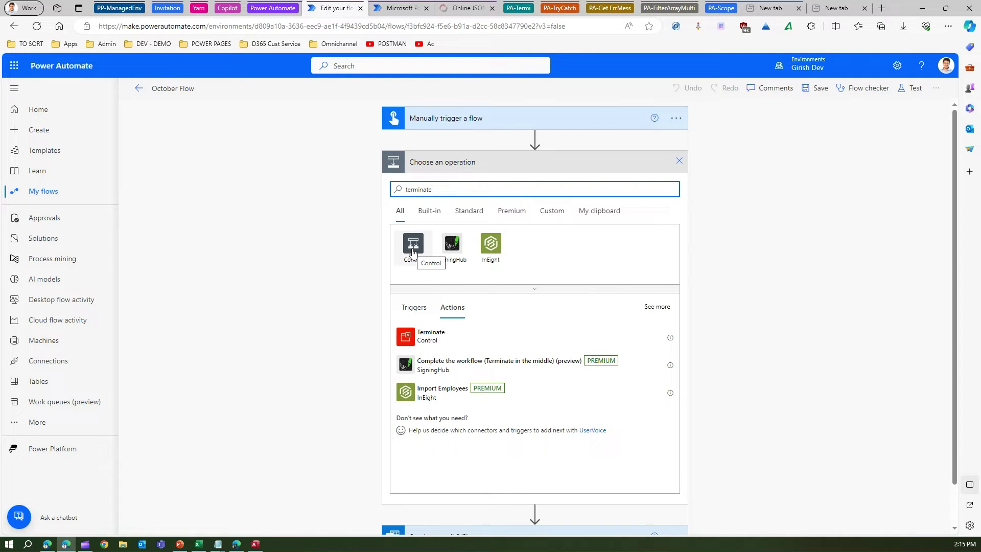
pyautogui.click(413, 252)
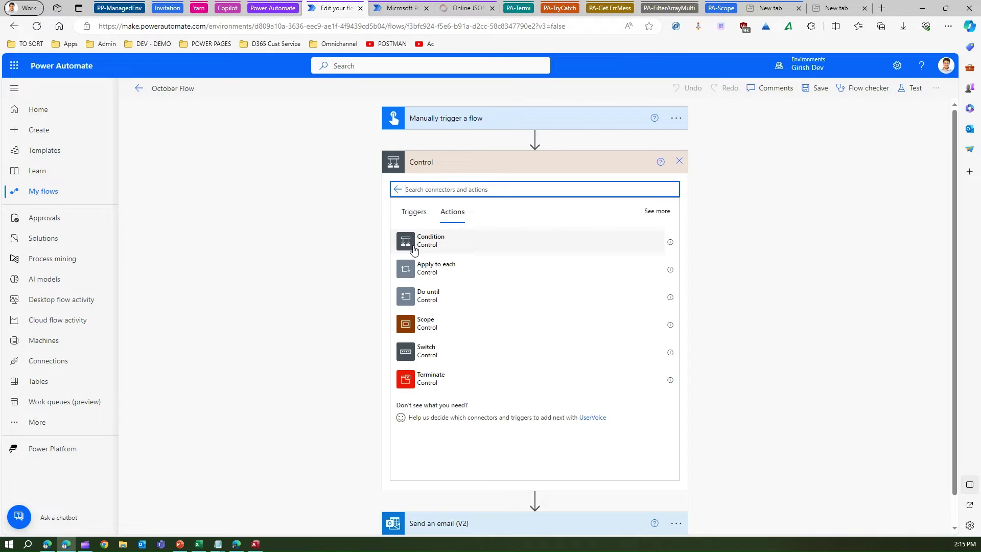
pyautogui.click(429, 382)
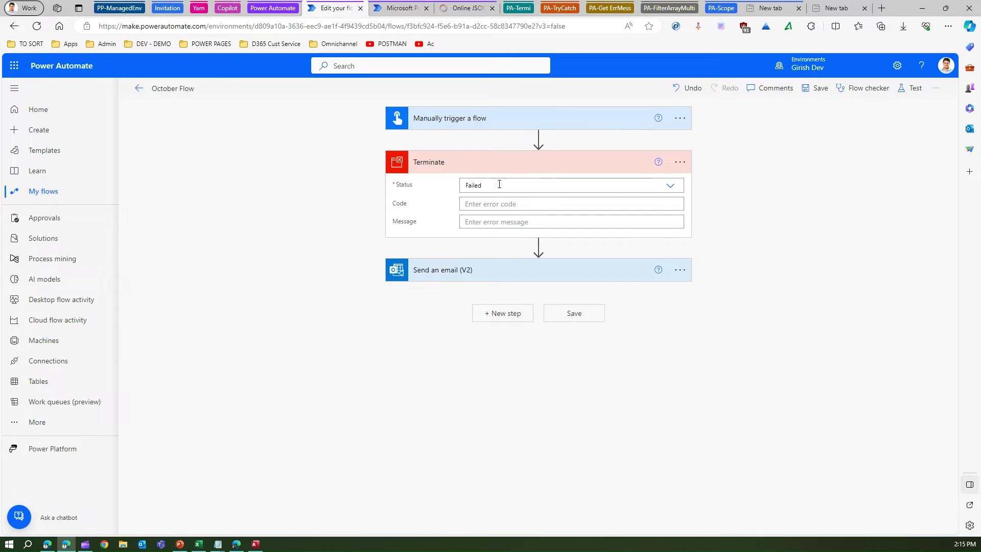
# Configure Terminate with Status Failed, Code C001, Message 'Failed activity', and save the flow
pyautogui.click(670, 188)
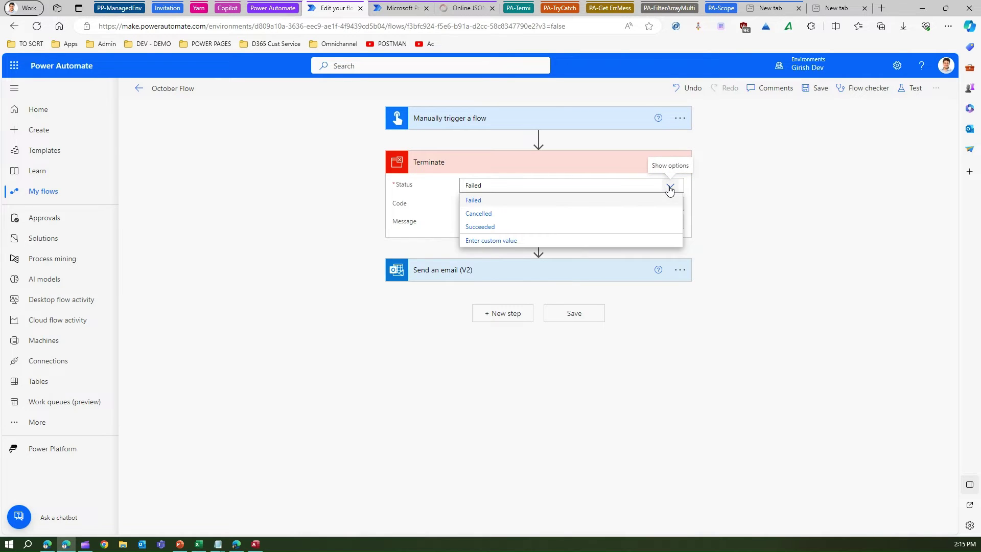
pyautogui.click(488, 201)
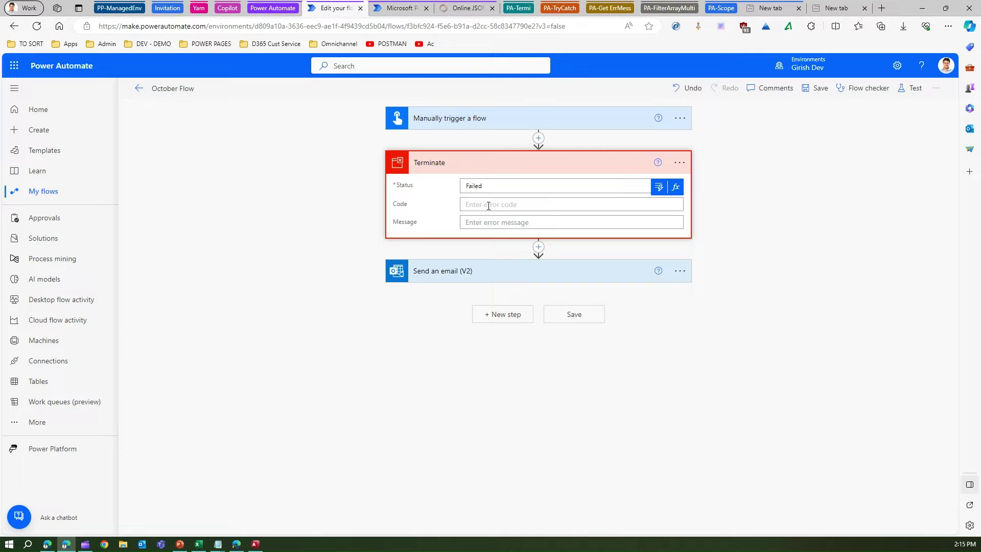
pyautogui.write('C001')
pyautogui.click(489, 220)
pyautogui.write('Failed act')
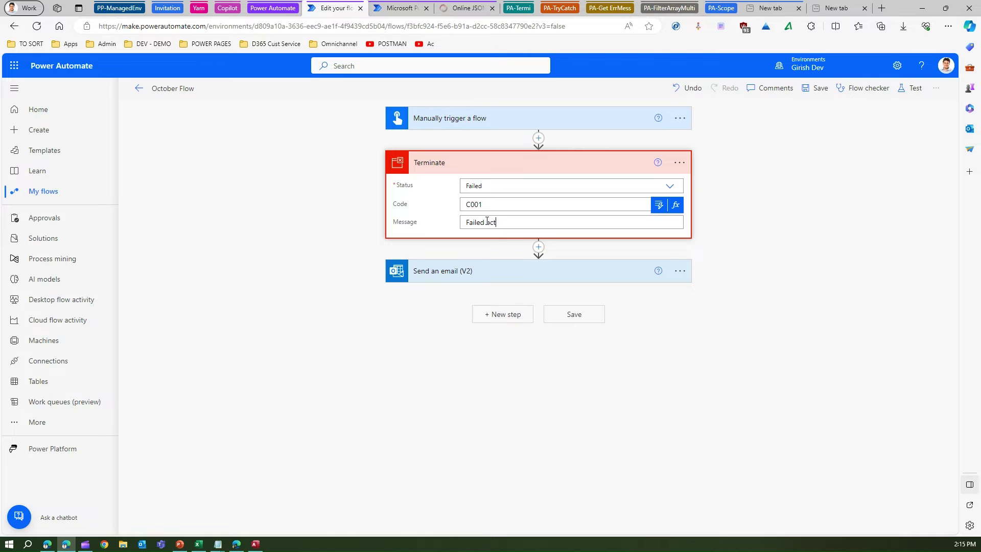
pyautogui.write('ivity')
pyautogui.click(817, 89)
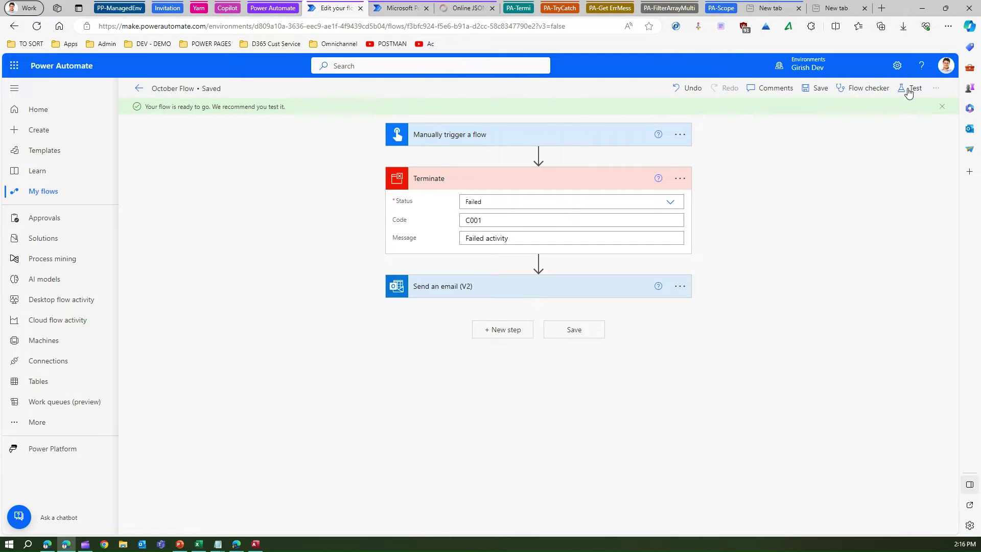
# Manually test-run October Flow and view the run, which shows Flow run failed
pyautogui.click(911, 88)
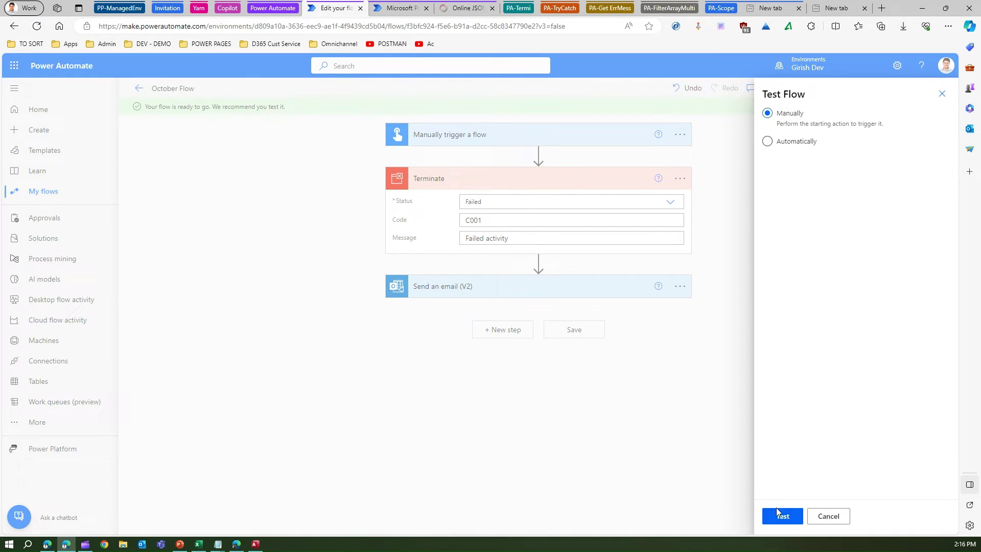
pyautogui.click(777, 512)
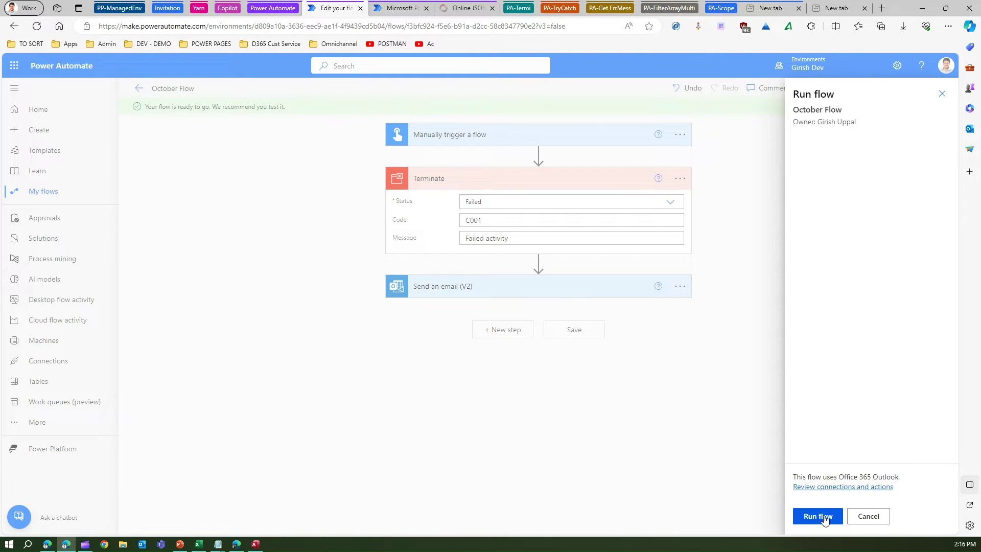
pyautogui.click(823, 518)
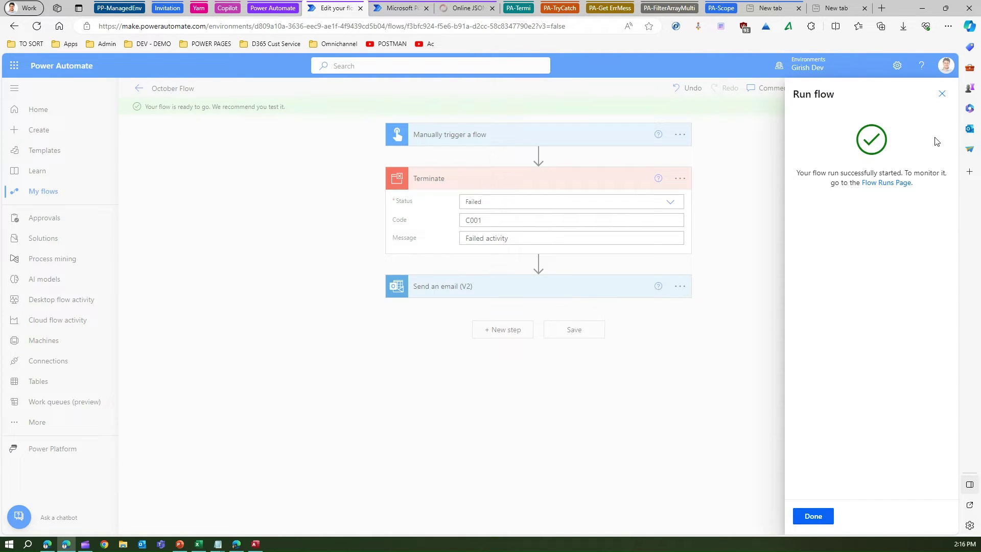
pyautogui.click(814, 516)
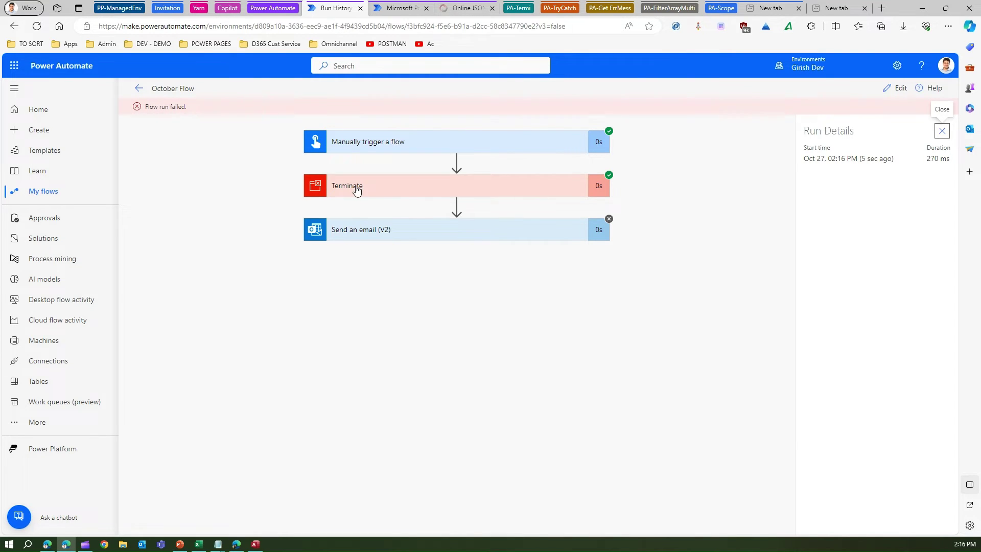
# Review the Terminate inputs (Failed, C001, Failed activity) and refresh run history to show Test failed
pyautogui.click(358, 193)
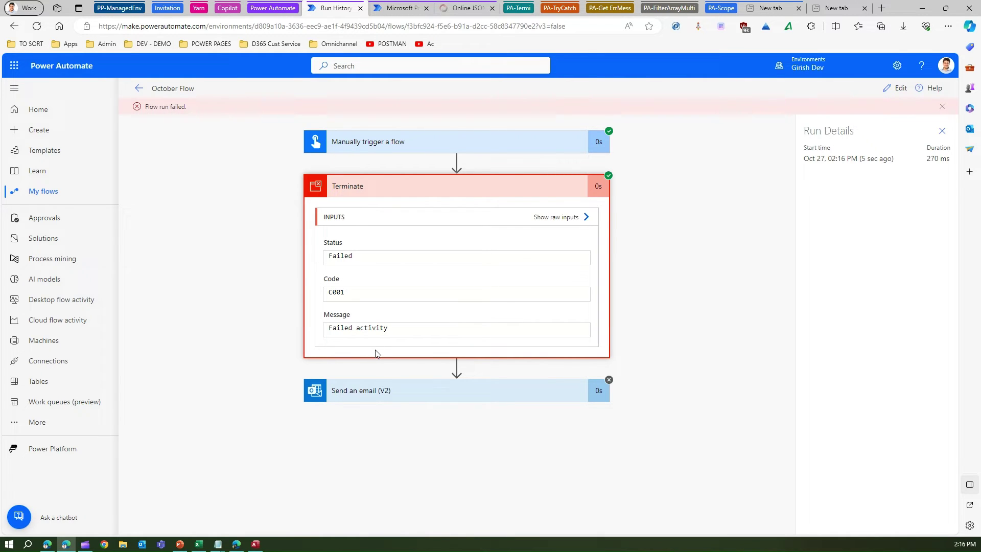
pyautogui.click(389, 11)
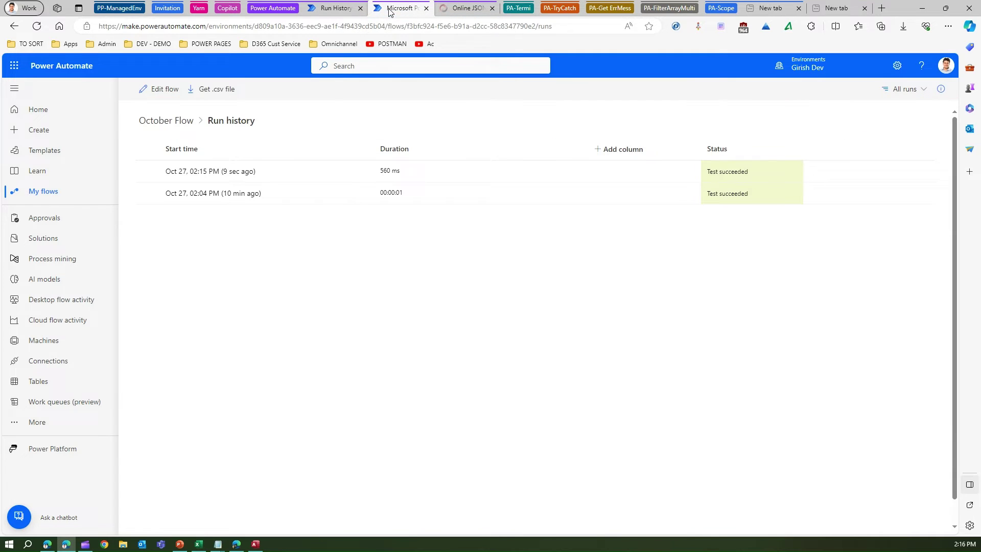
pyautogui.click(40, 29)
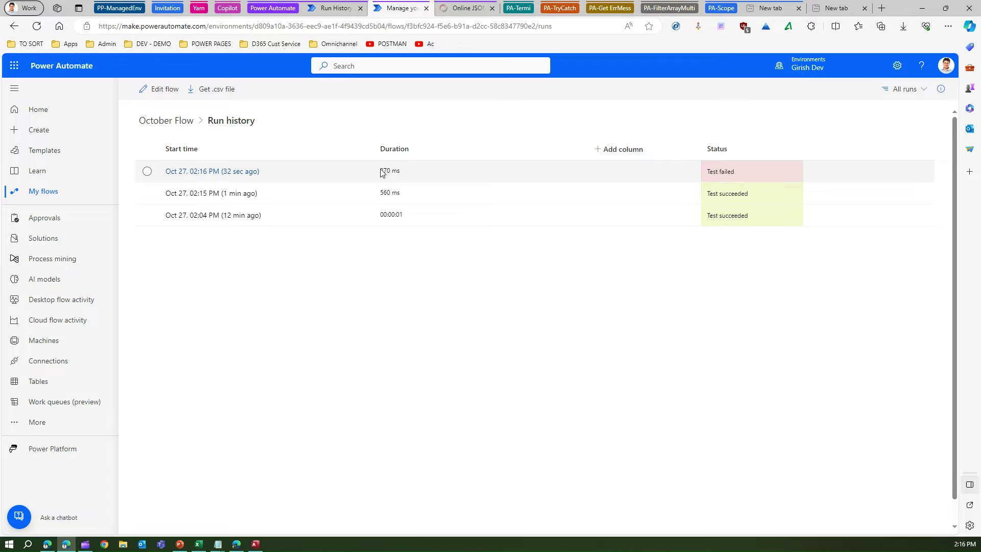
pyautogui.click(336, 11)
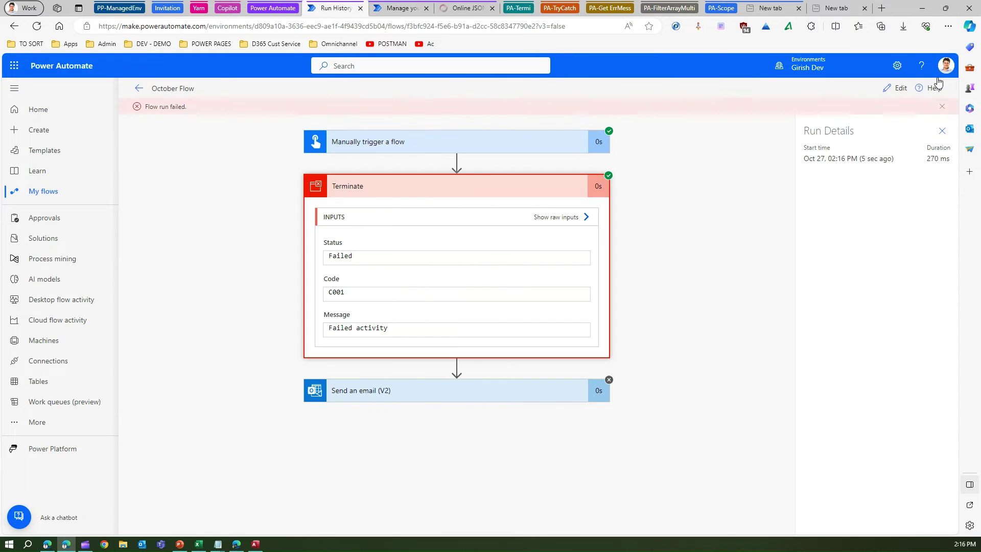
# Edit October Flow, switch the Terminate Status to Cancelled, and save
pyautogui.click(899, 88)
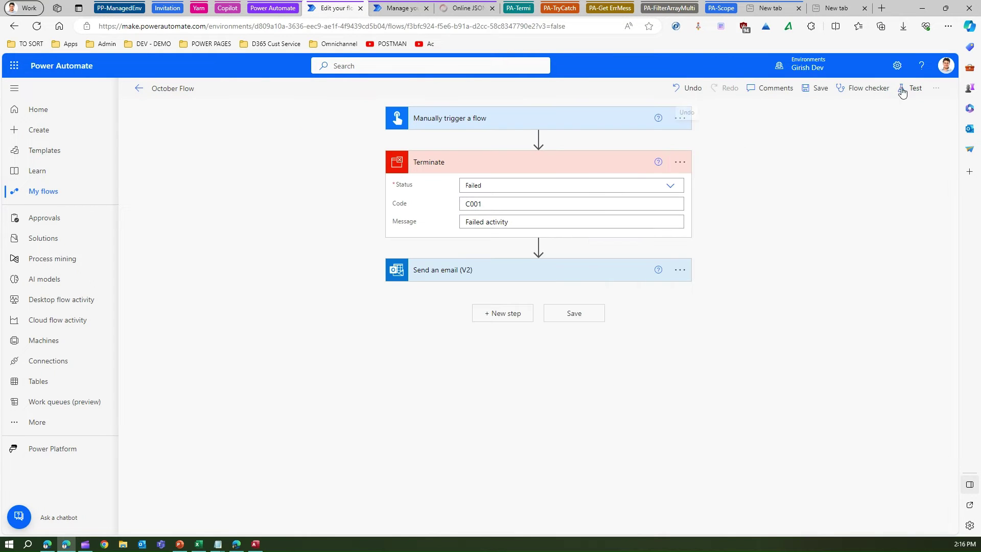
pyautogui.click(674, 187)
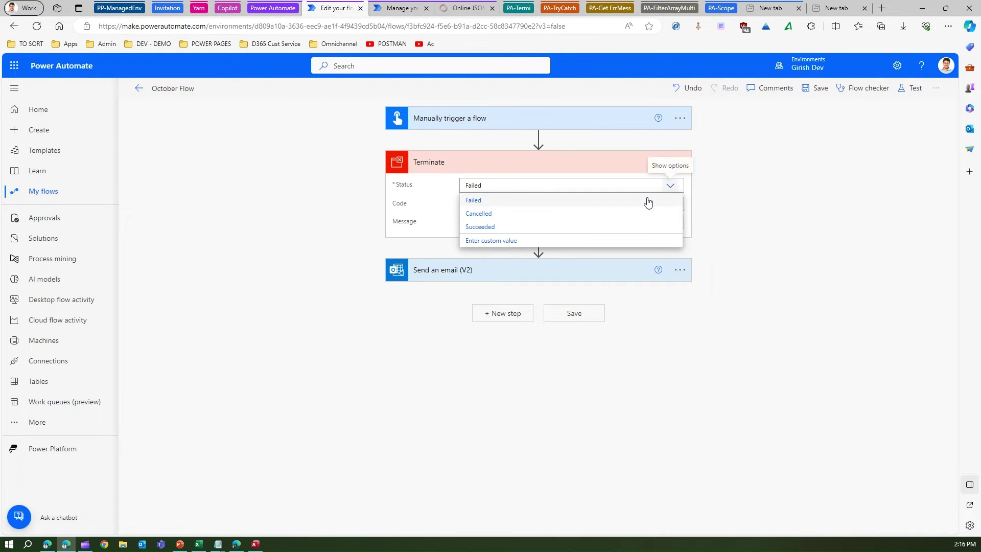
pyautogui.click(521, 215)
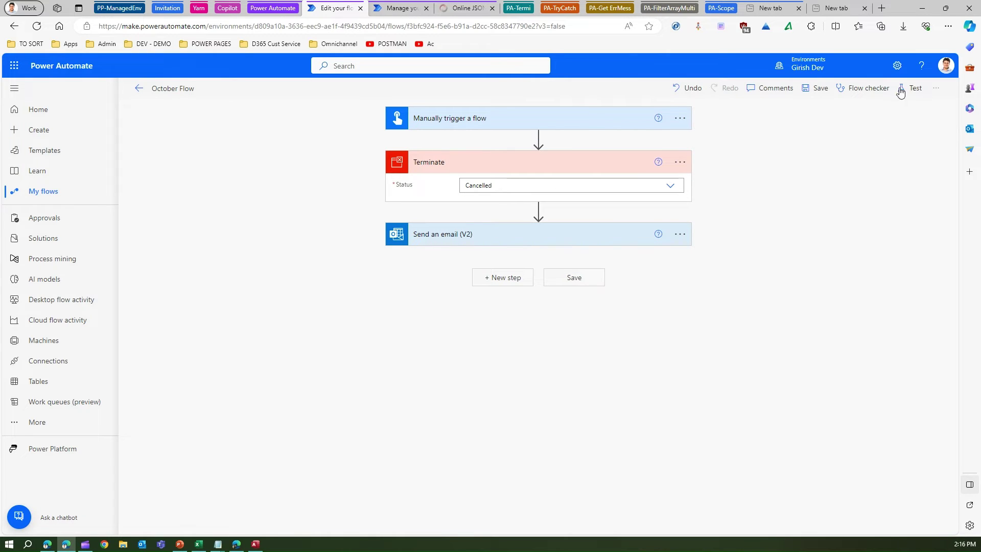
pyautogui.click(816, 89)
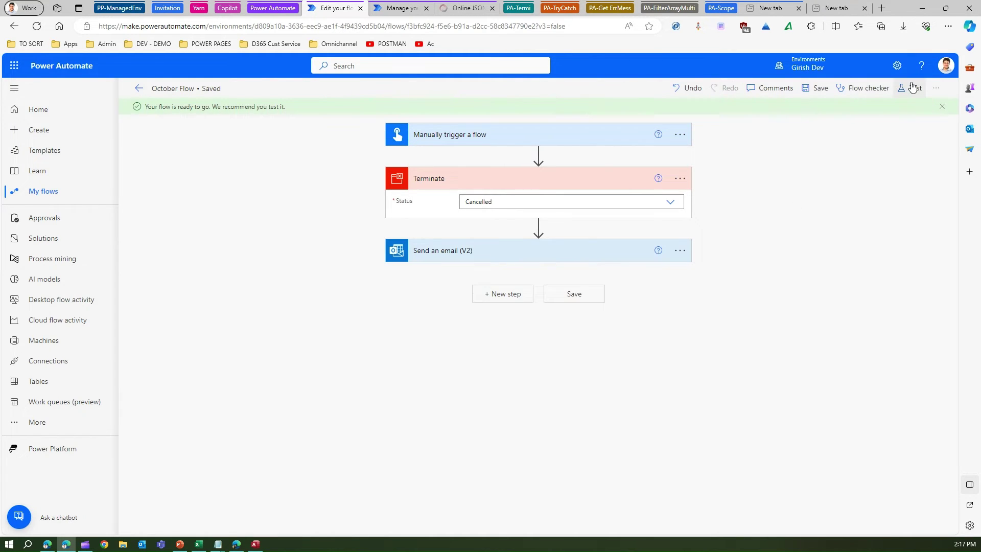
# Manually test-run October Flow with the Terminate status set to Cancelled
pyautogui.click(912, 88)
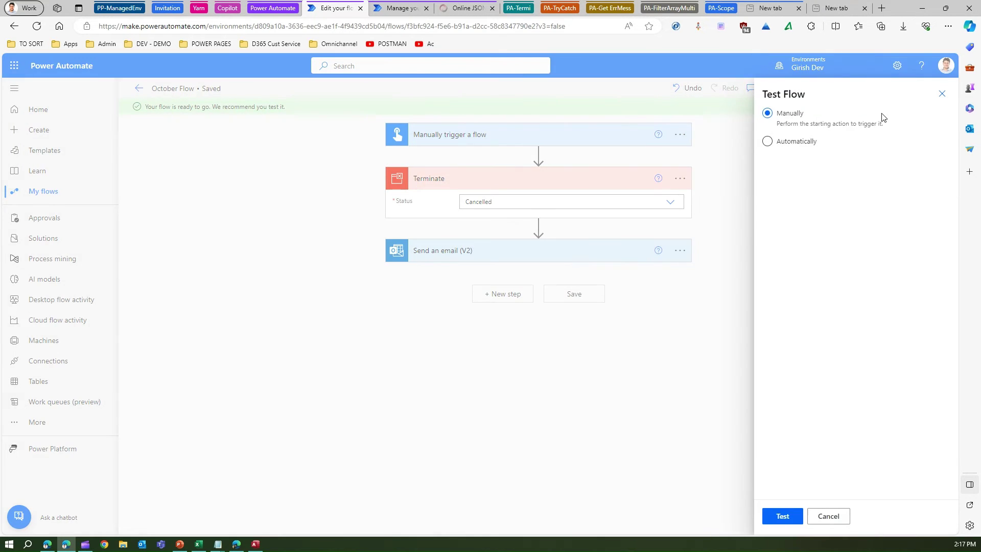
pyautogui.click(783, 516)
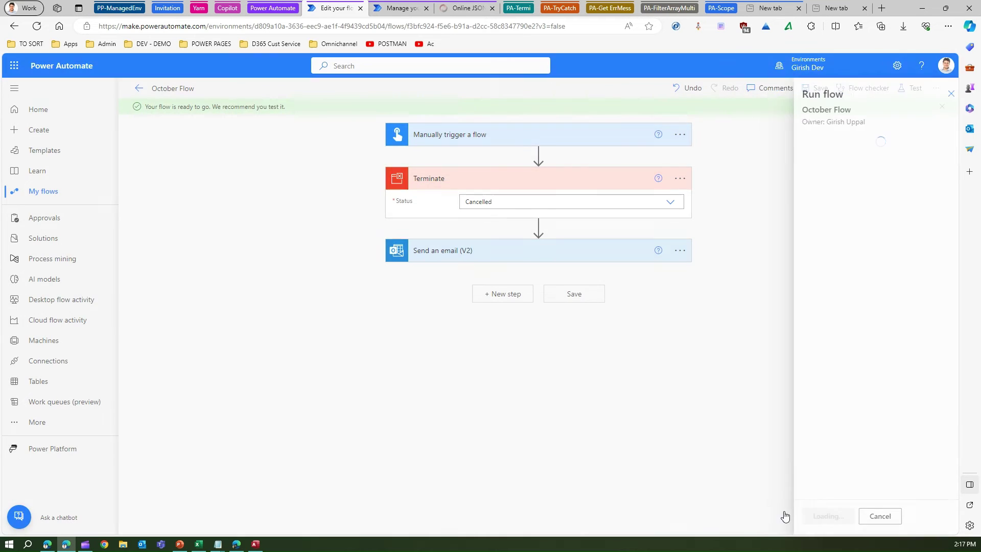
pyautogui.click(836, 517)
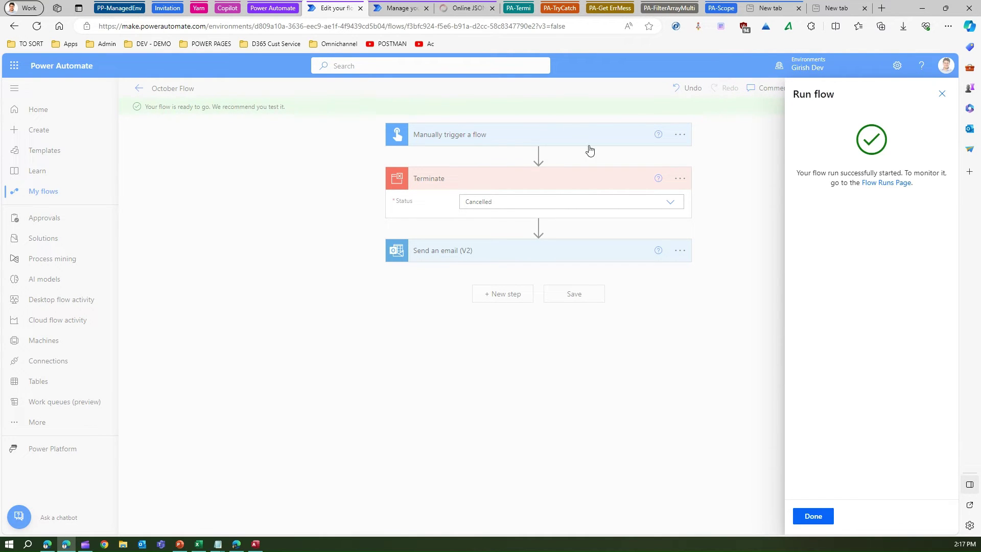
pyautogui.click(808, 516)
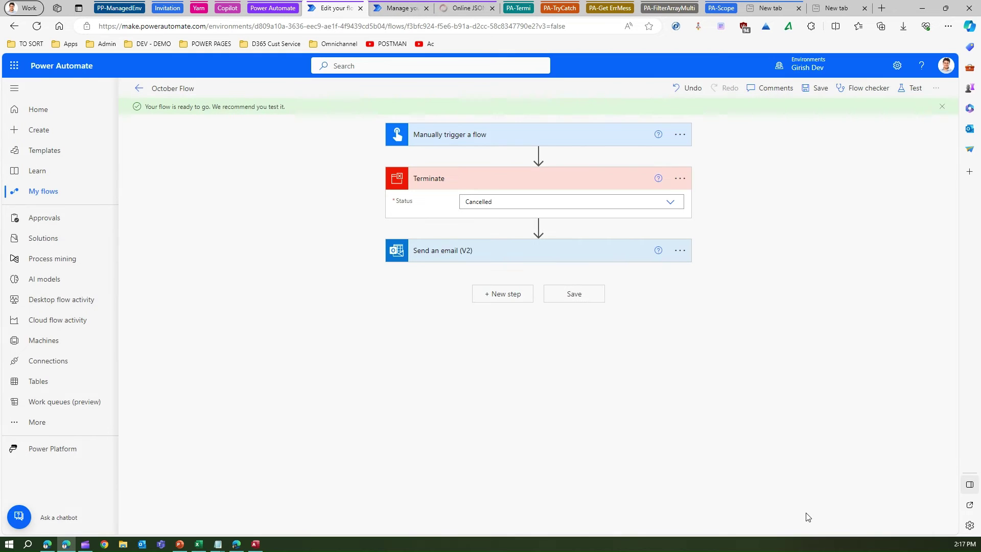
# Refresh run history to confirm the newest run shows Test canceled, then return to its details
pyautogui.click(395, 9)
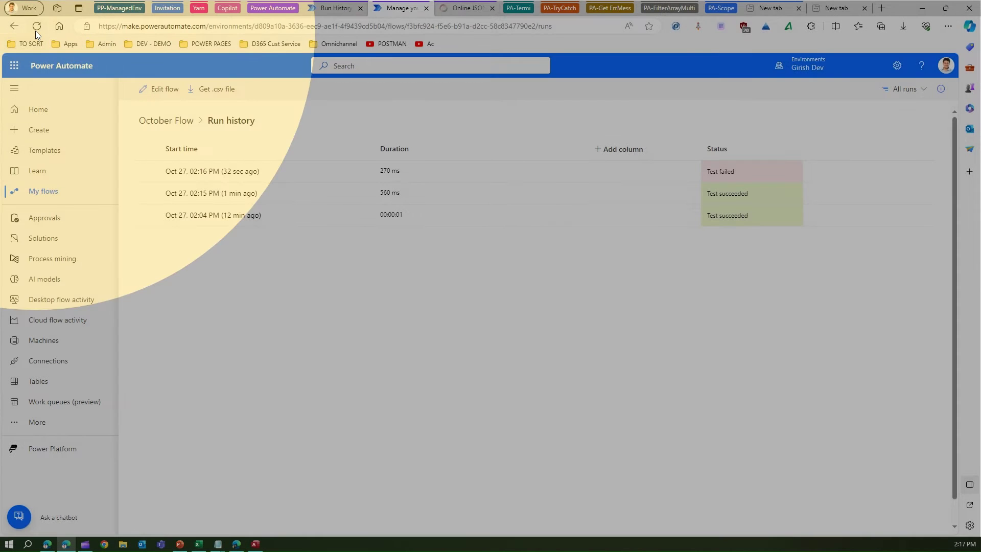
pyautogui.click(35, 30)
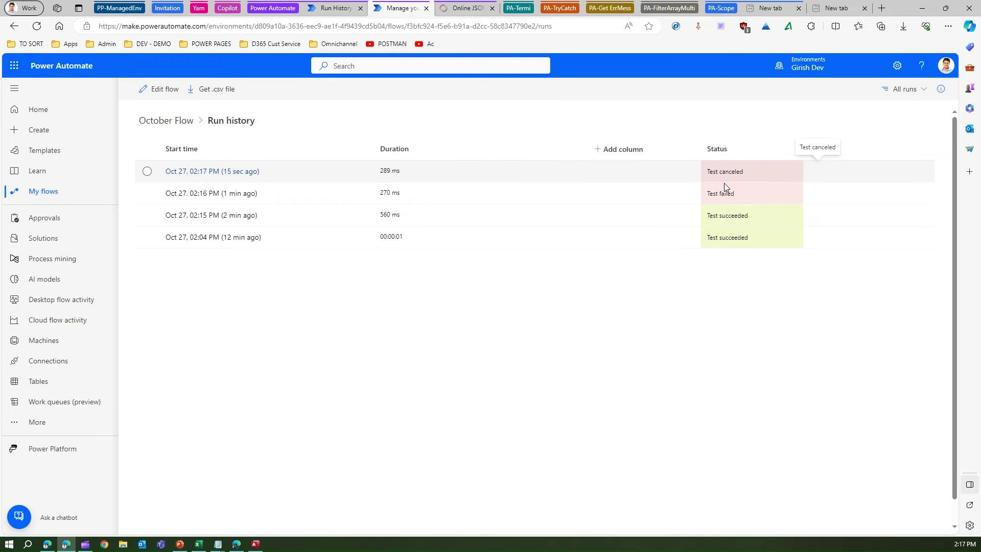
pyautogui.click(335, 8)
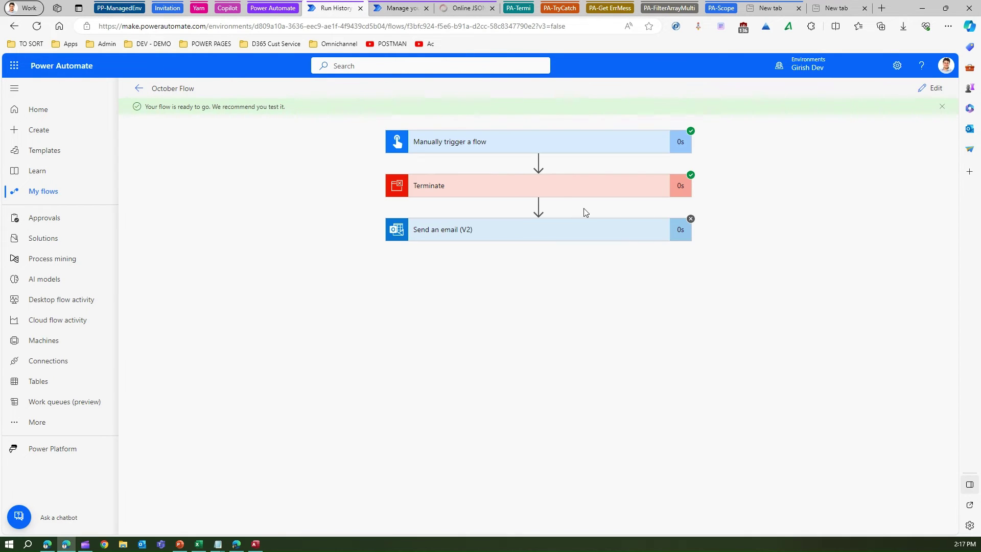
# Edit October Flow, change the Terminate Status to Succeeded, and save
pyautogui.click(937, 90)
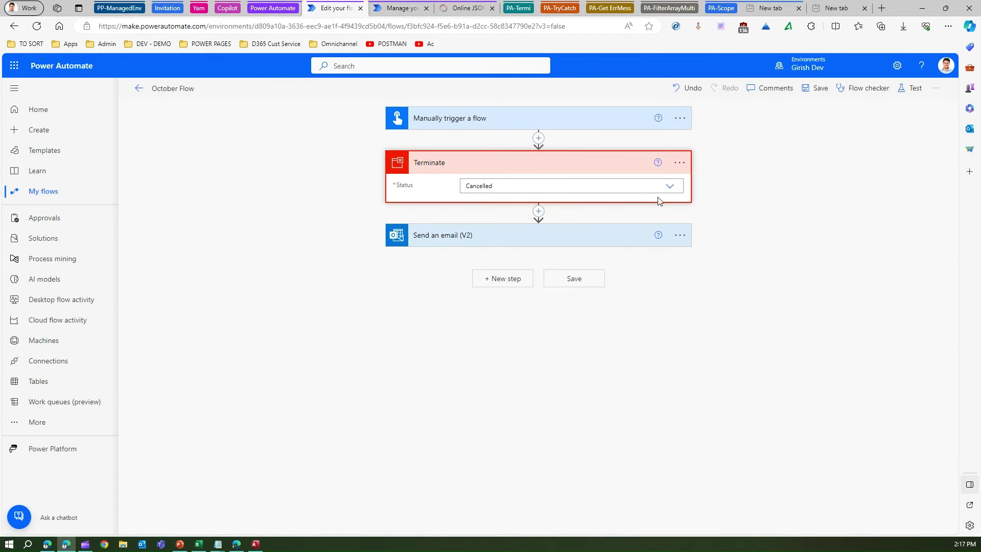
pyautogui.click(670, 187)
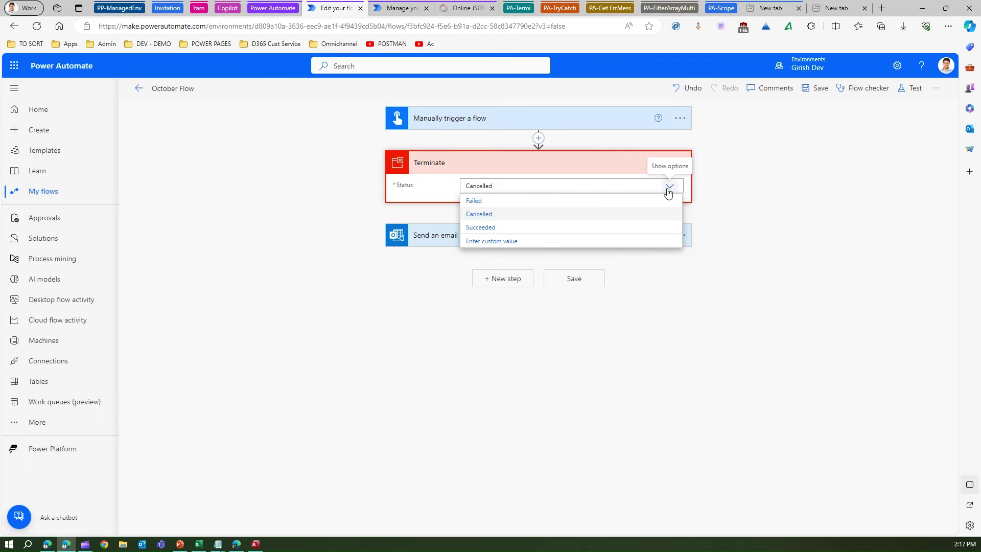
pyautogui.click(507, 231)
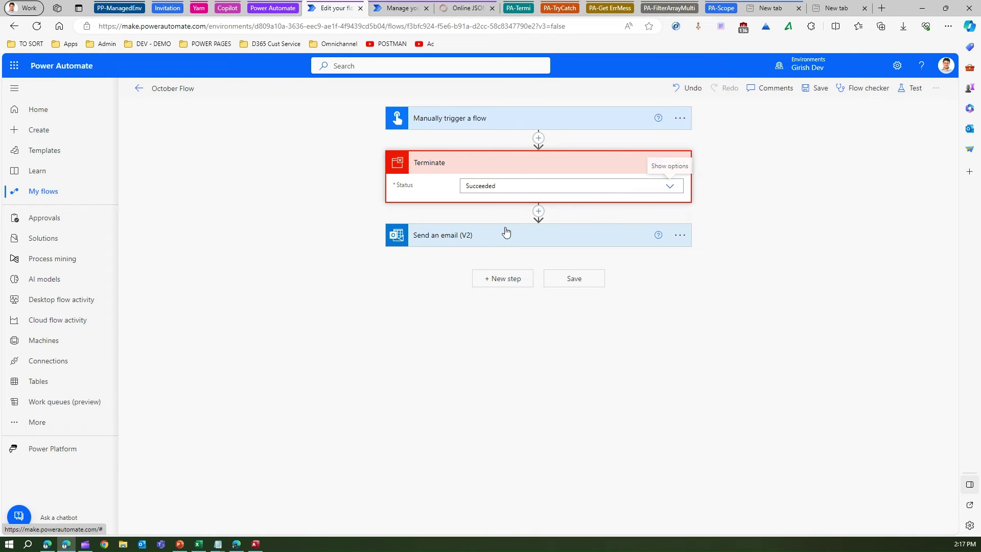
pyautogui.click(818, 88)
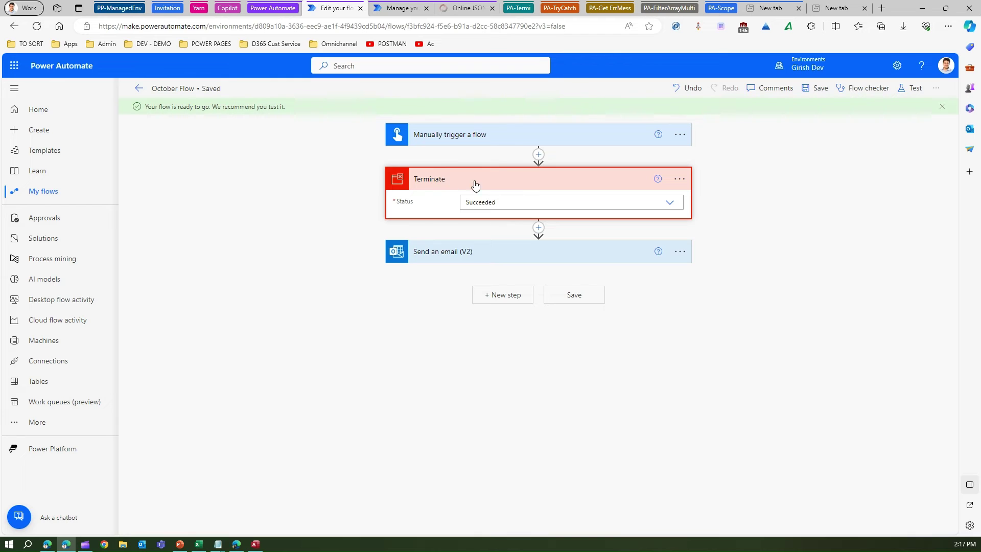
# Manually test-run October Flow with Terminate Succeeded and highlight the successful-run message
pyautogui.click(914, 88)
pyautogui.click(789, 523)
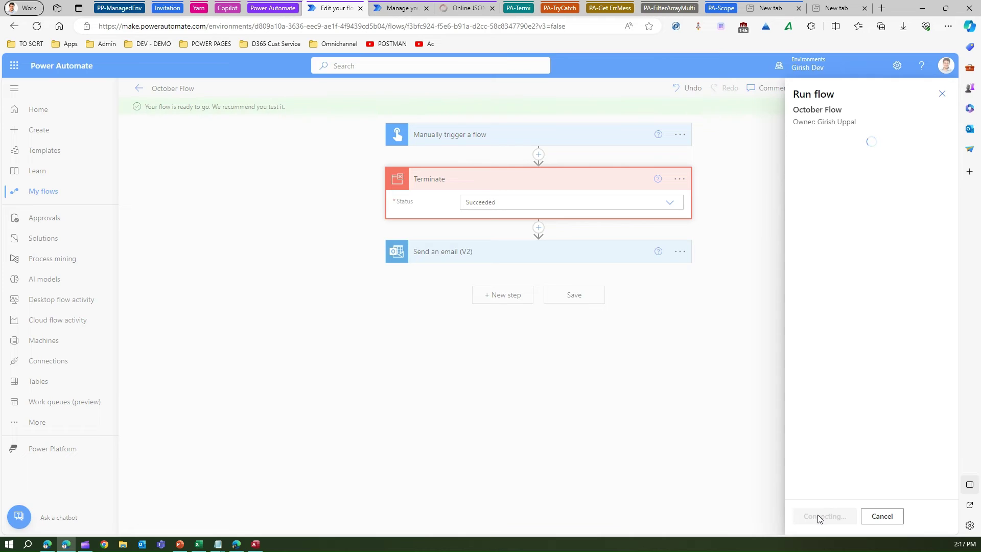
pyautogui.click(818, 517)
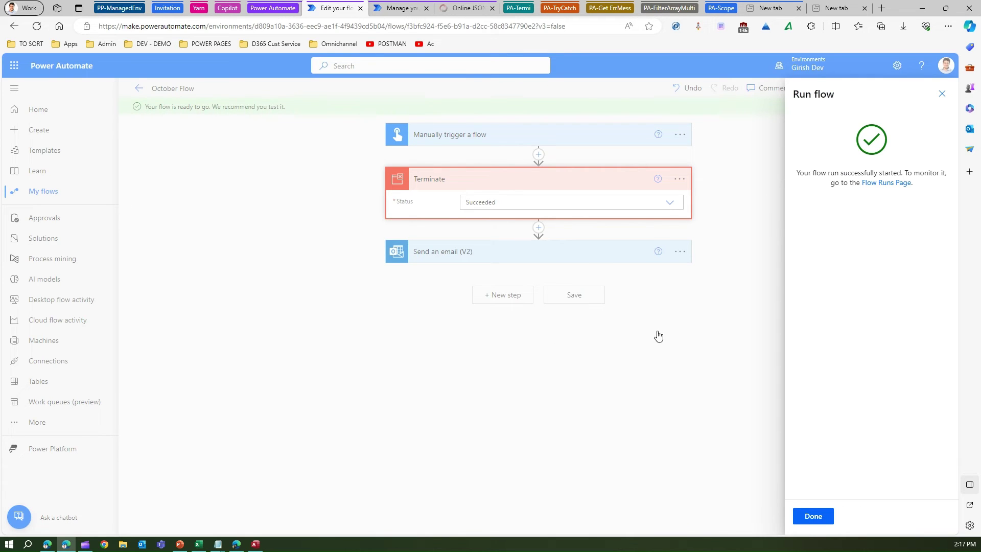
pyautogui.click(813, 516)
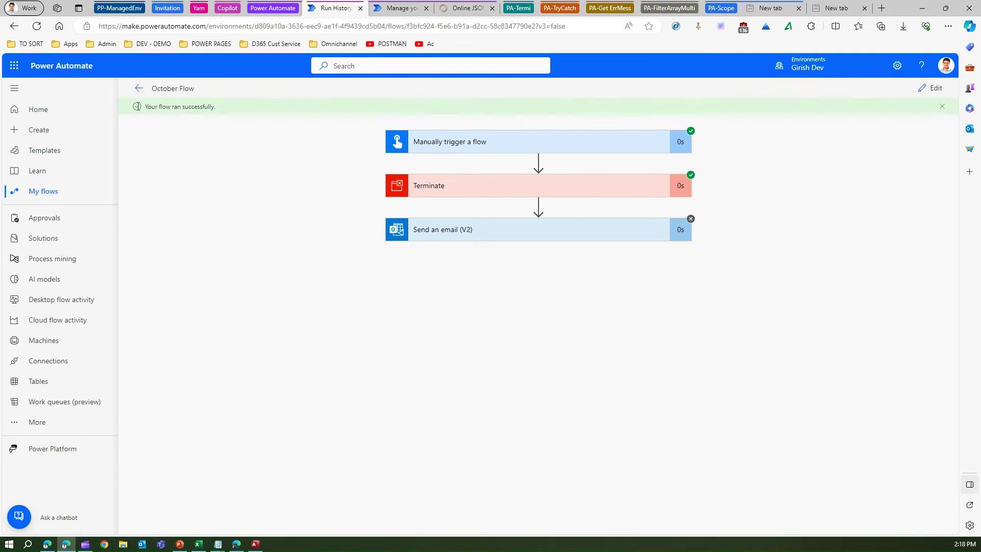
pyautogui.moveTo(137, 106); pyautogui.dragTo(223, 108)
# Reload October Flow's run history so the newest Test succeeded run appears at the top
pyautogui.click(199, 123)
pyautogui.moveTo(142, 112); pyautogui.dragTo(247, 108)
pyautogui.click(386, 9)
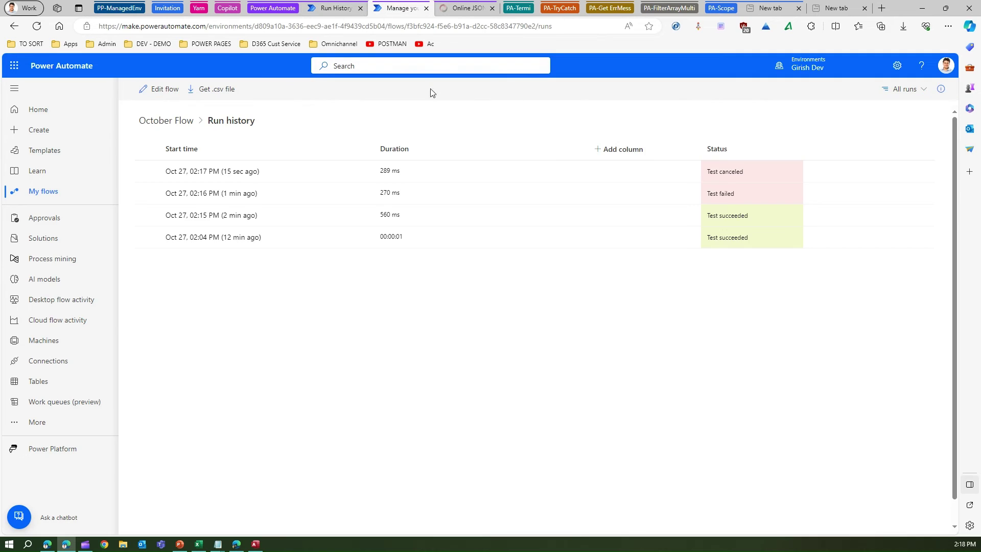
pyautogui.click(35, 28)
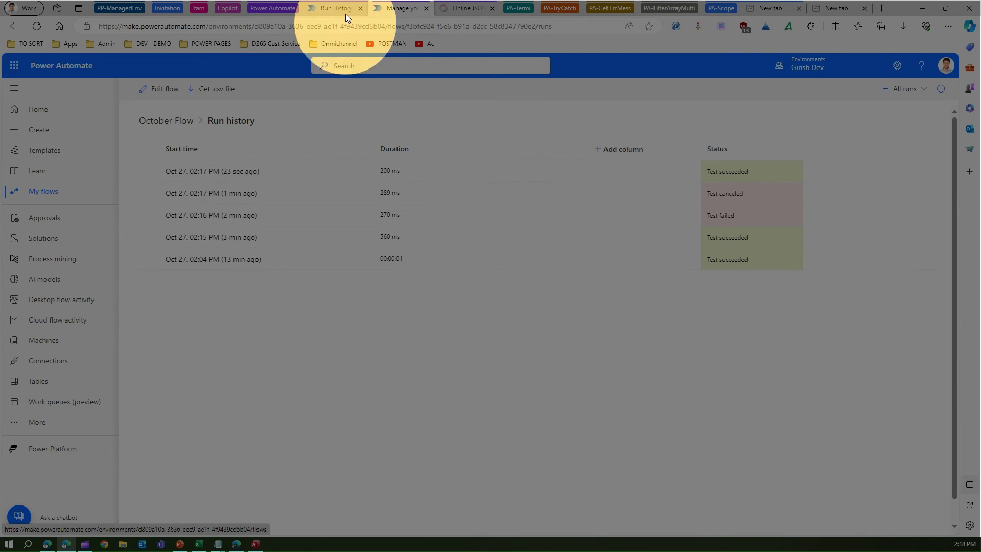
# Run October Flow manually from its details page, producing a Succeeded non-test run in 231 ms
pyautogui.click(333, 8)
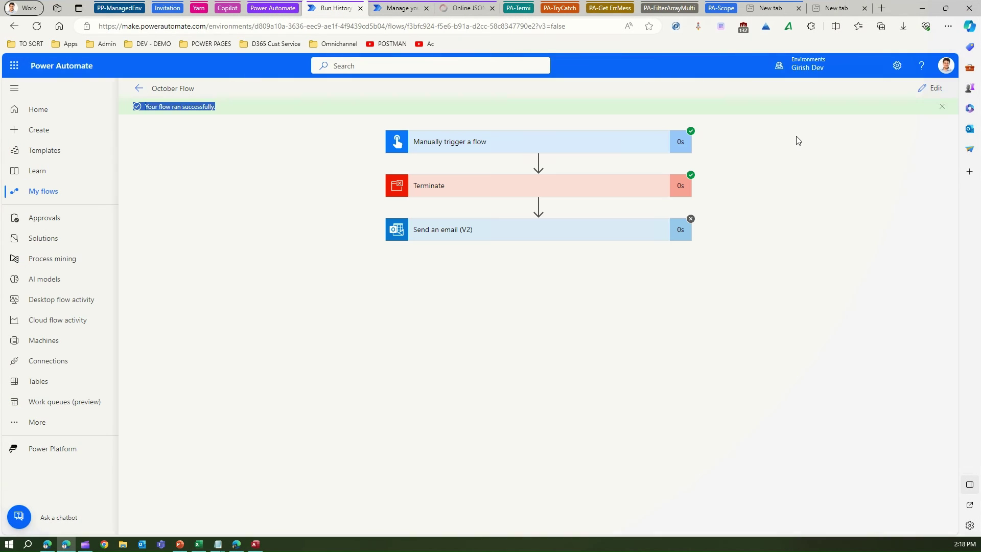
pyautogui.click(140, 89)
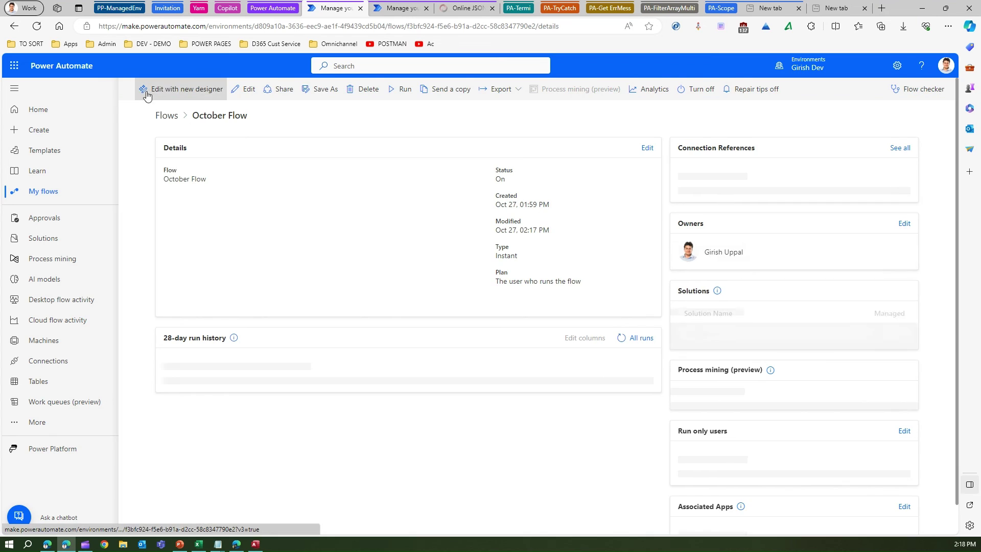
pyautogui.click(393, 90)
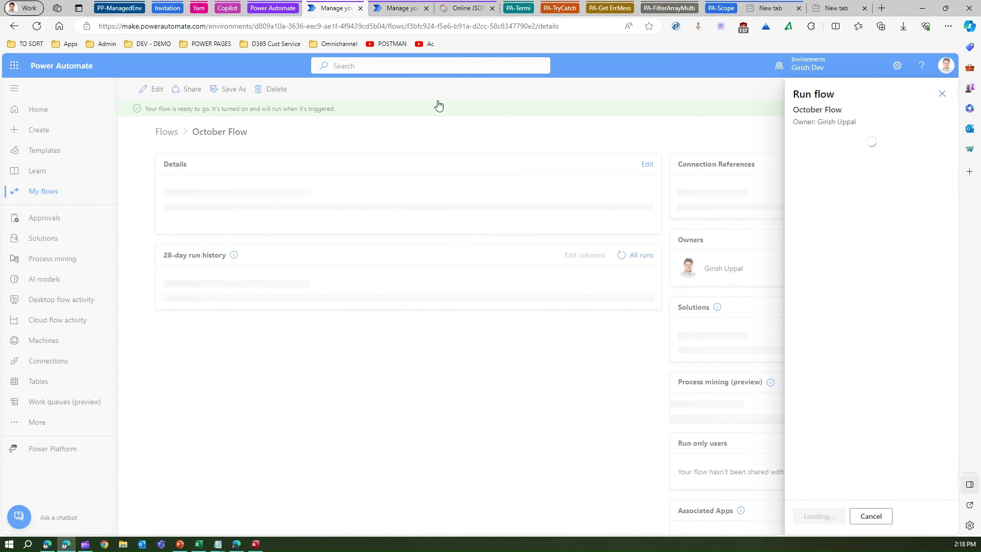
pyautogui.click(828, 517)
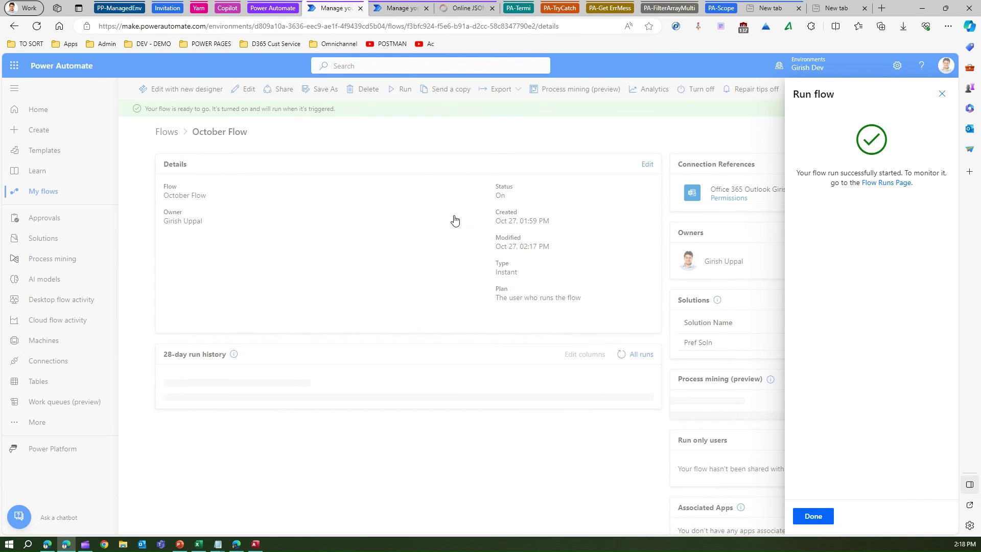
pyautogui.click(813, 517)
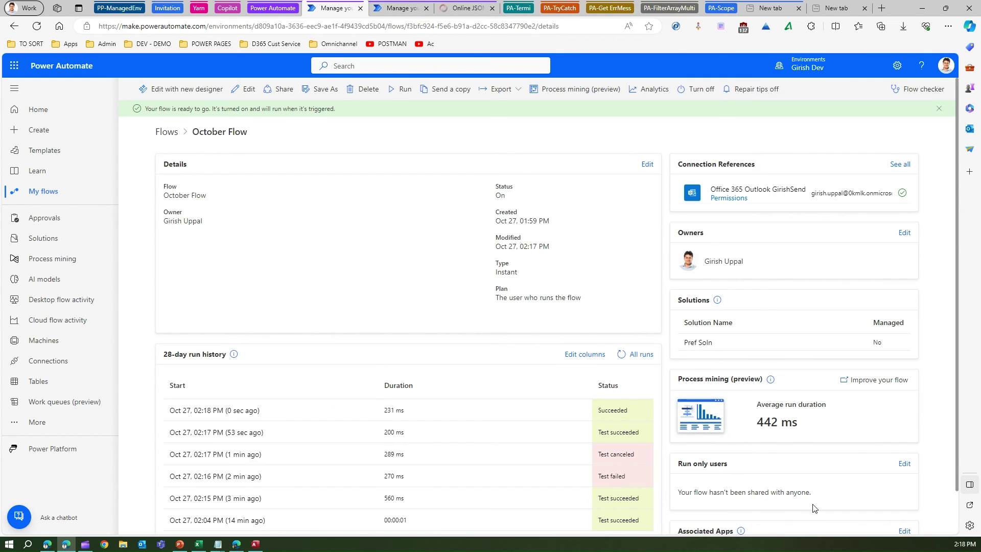
# Reload the run history so the Succeeded run appears above the three test runs, then return
pyautogui.click(402, 8)
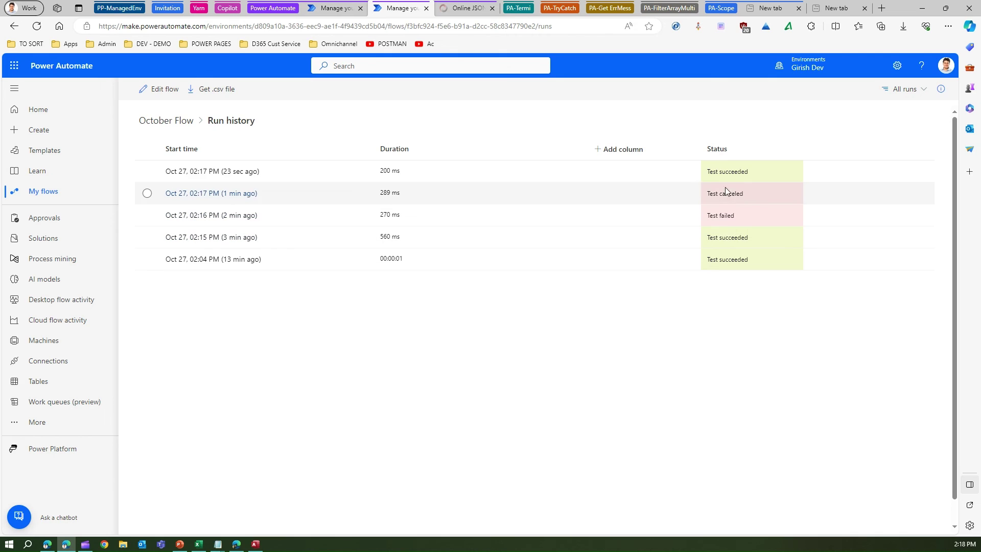
pyautogui.click(36, 26)
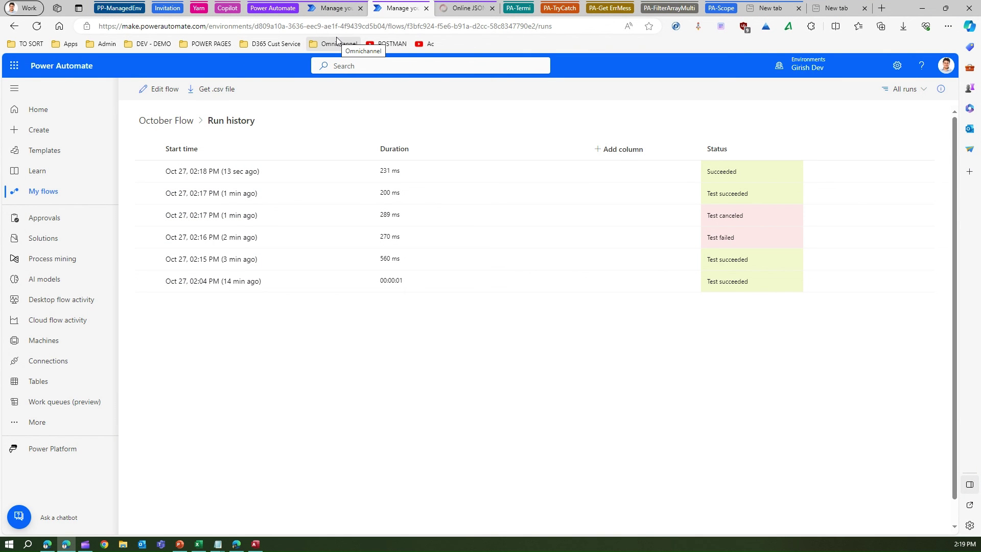
pyautogui.click(333, 9)
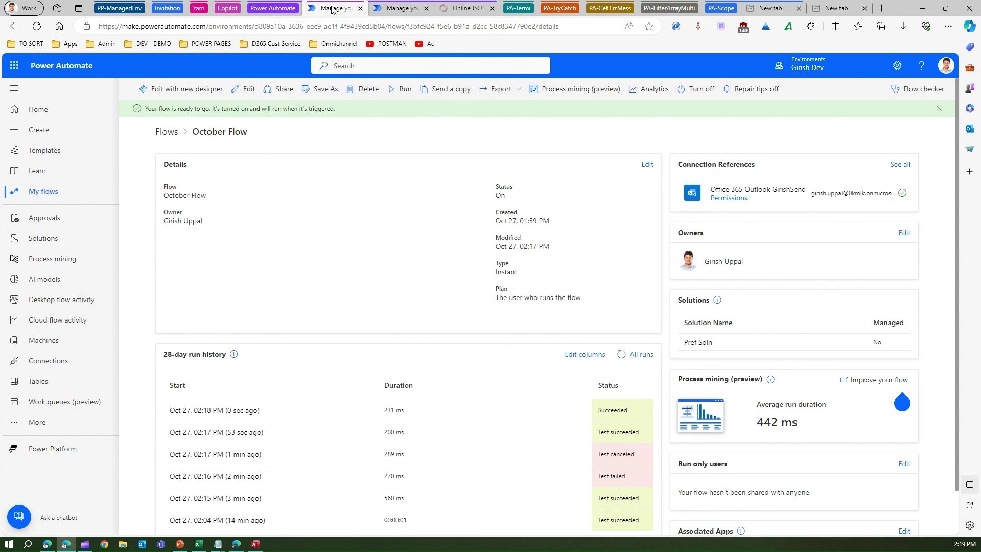